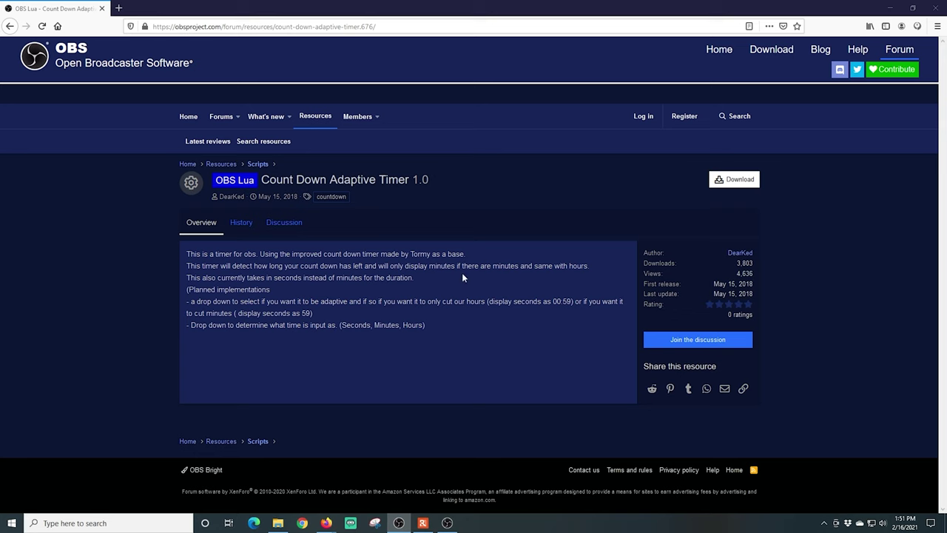
# Step: Download countdownadaptivetime.lua from the Count Down Adaptive Timer forum page and save it
pyautogui.click(736, 182)
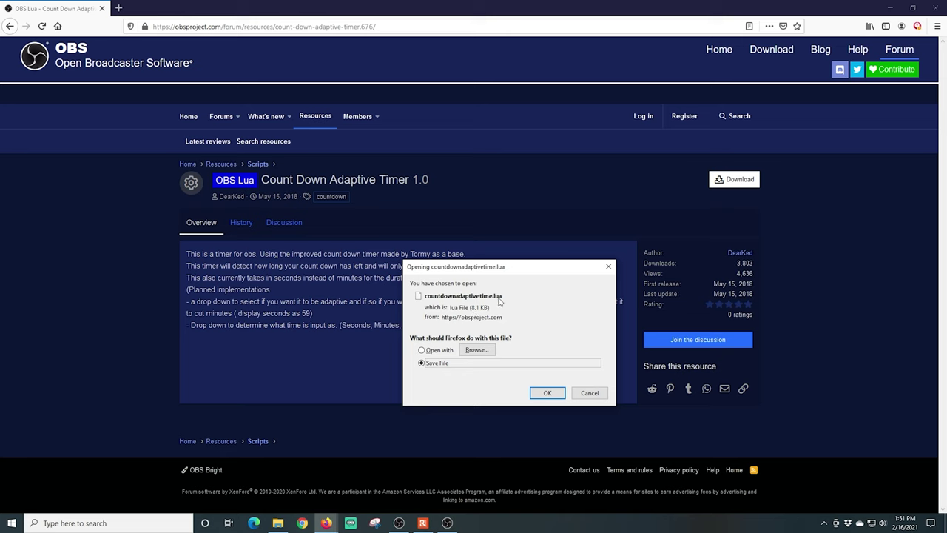
pyautogui.click(547, 392)
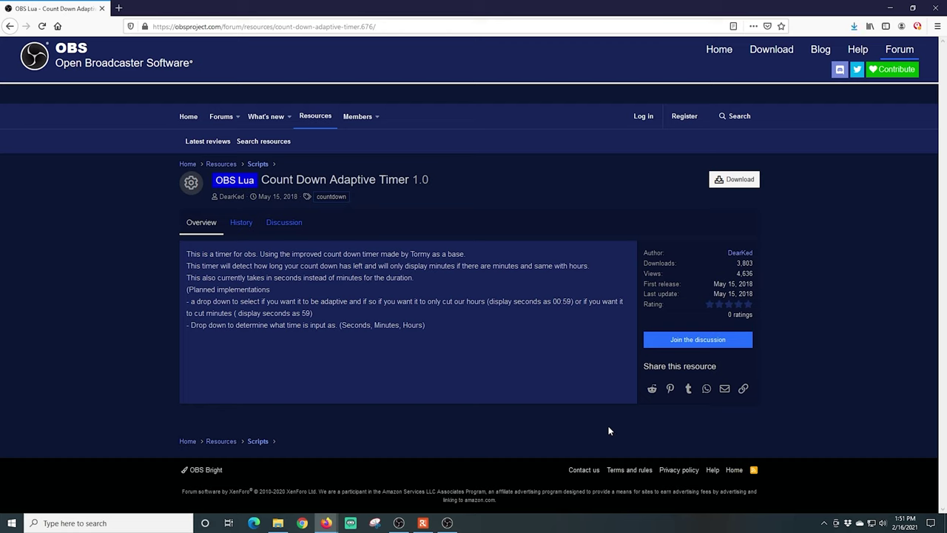
# Step: In OBS, load countdownadaptivetime.lua from the Downloads folder through Tools > Scripts
pyautogui.hotkey('alt', 'Tab')
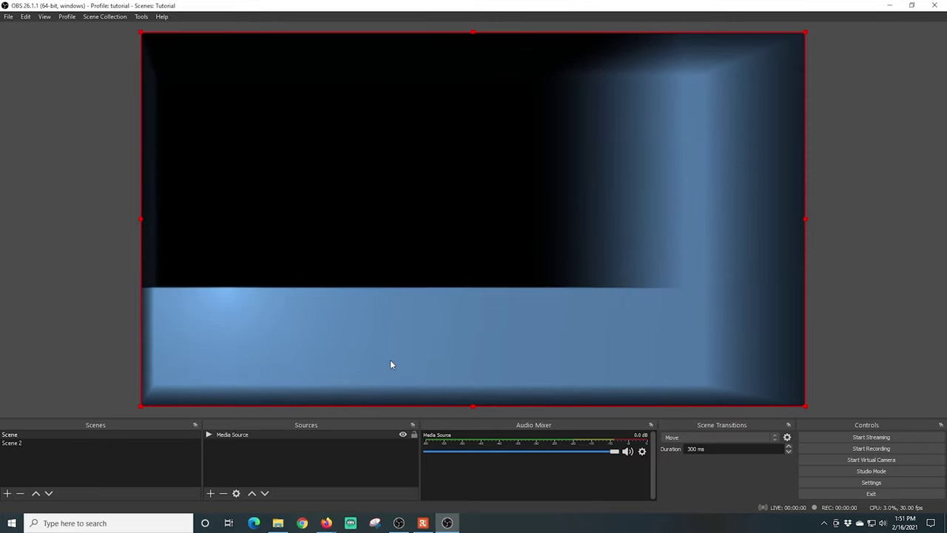
pyautogui.click(140, 17)
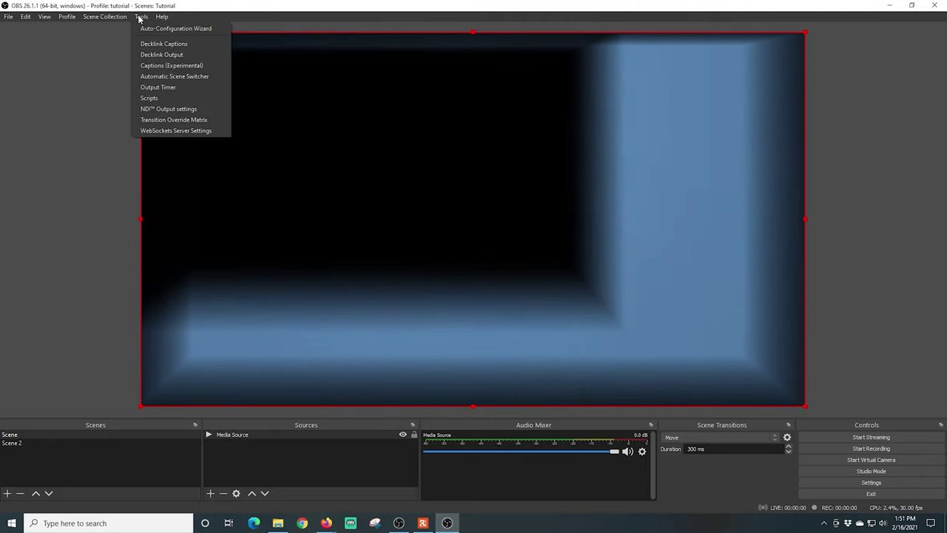
pyautogui.click(148, 98)
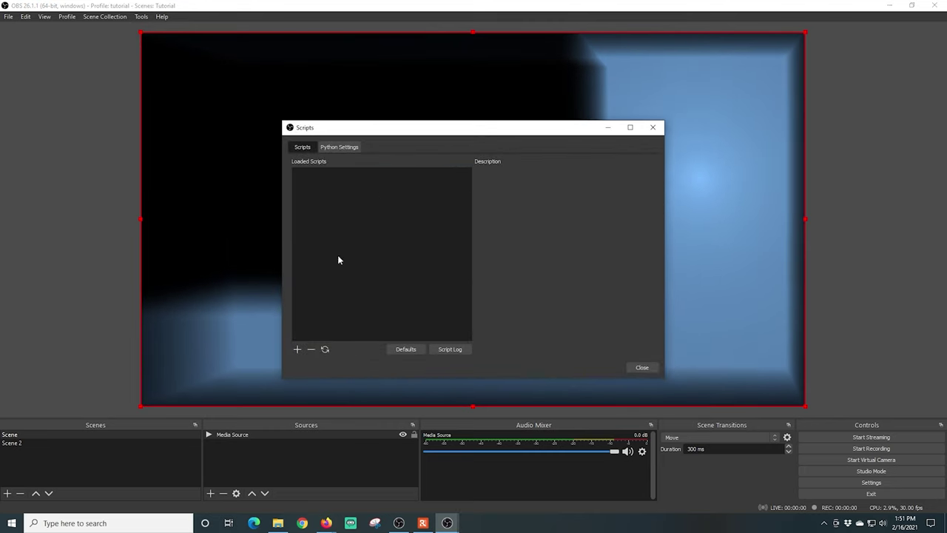
pyautogui.click(297, 349)
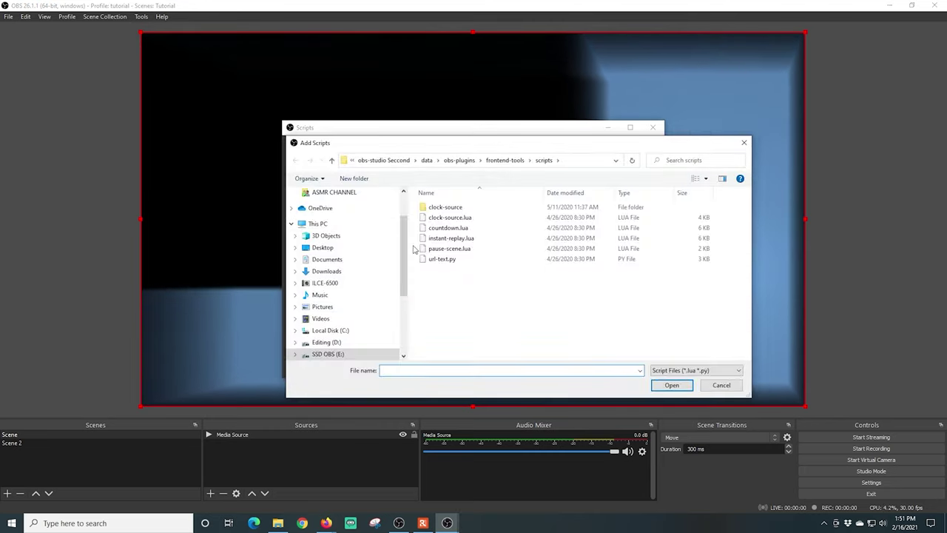
pyautogui.click(326, 271)
pyautogui.click(458, 220)
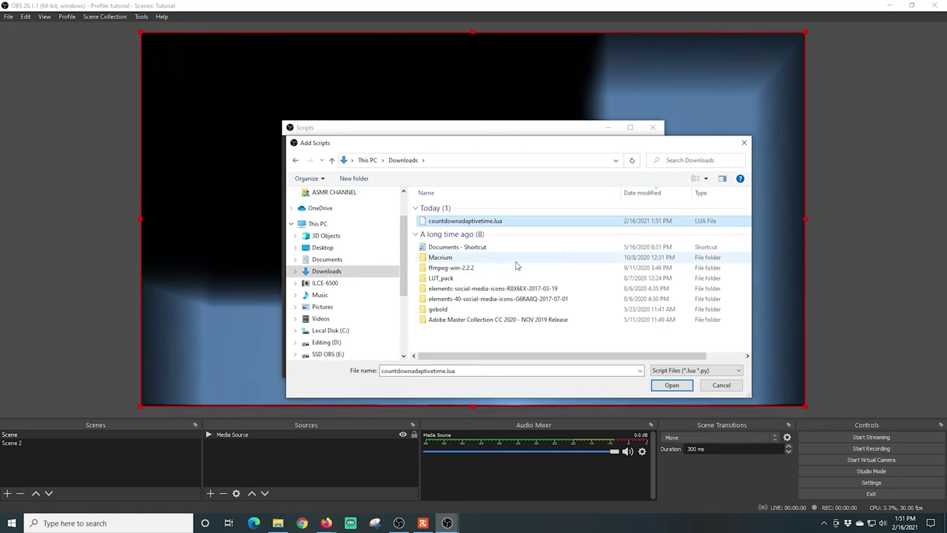
pyautogui.click(671, 385)
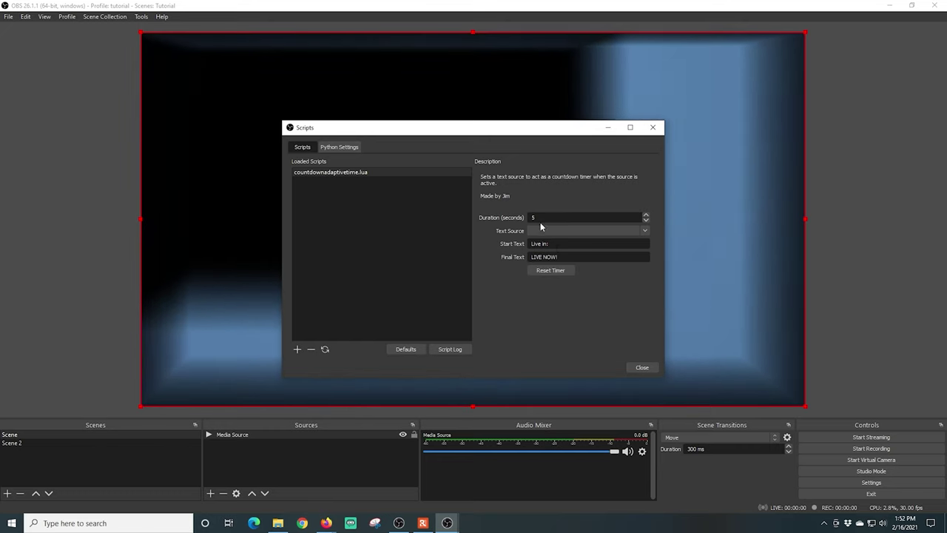
# Step: Add a Text (GDI+) source named Countdown, leaving its properties at defaults
pyautogui.moveTo(473, 136); pyautogui.dragTo(701, 143)
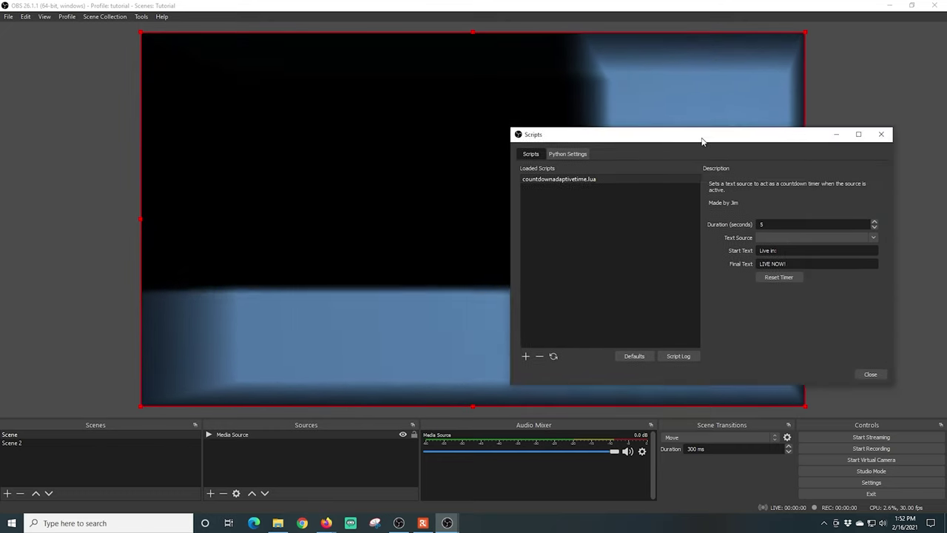
pyautogui.click(211, 492)
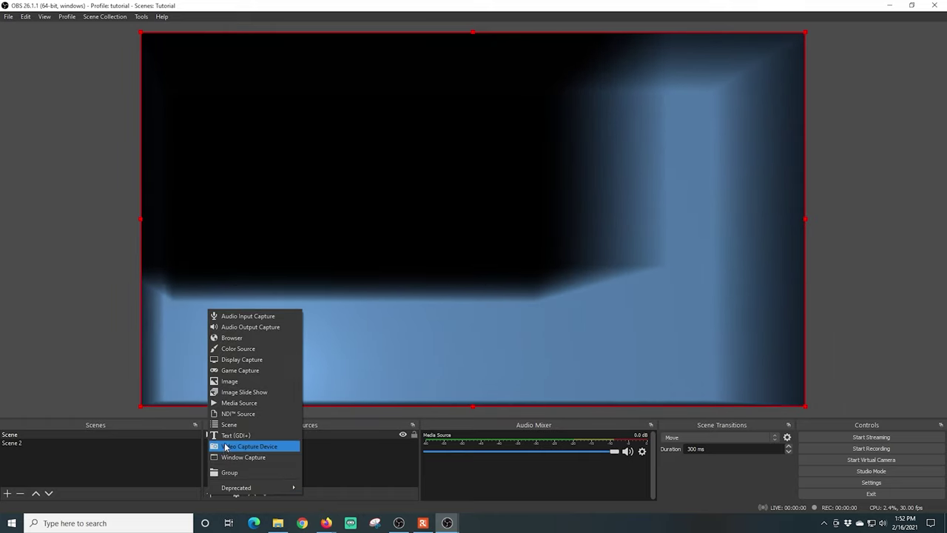
pyautogui.click(227, 436)
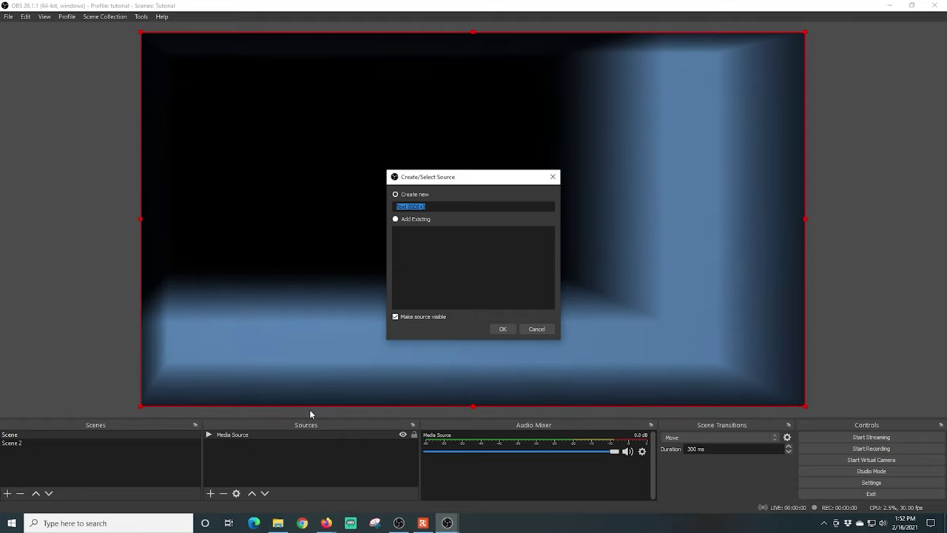
pyautogui.write('Countdown')
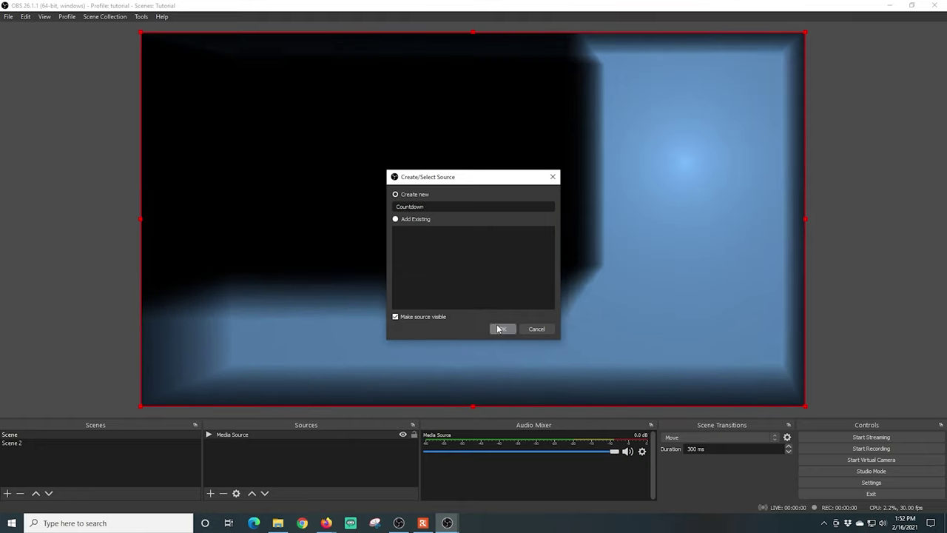
pyautogui.click(502, 328)
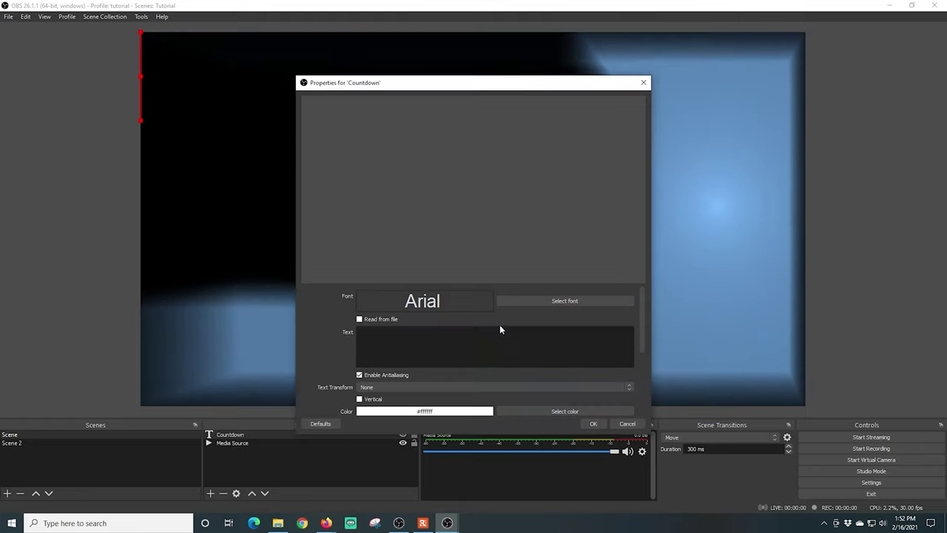
pyautogui.click(592, 424)
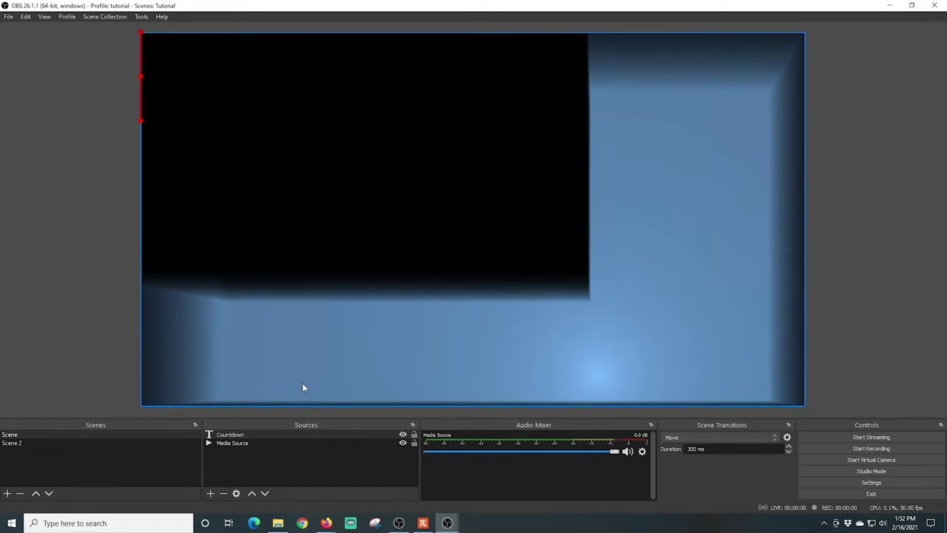
# Step: Bring the Scripts window forward and set the script's Text Source to Countdown
pyautogui.click(247, 436)
pyautogui.moveTo(446, 518)
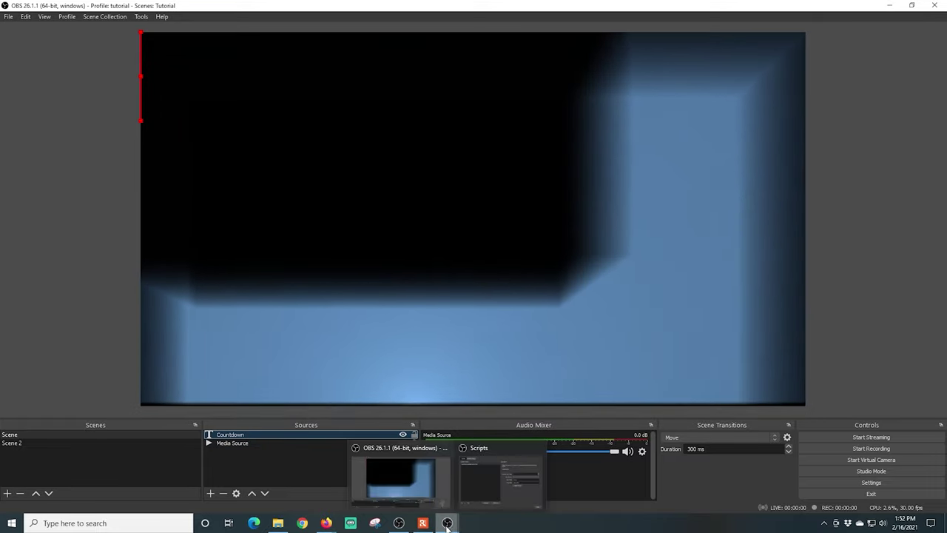
pyautogui.click(479, 487)
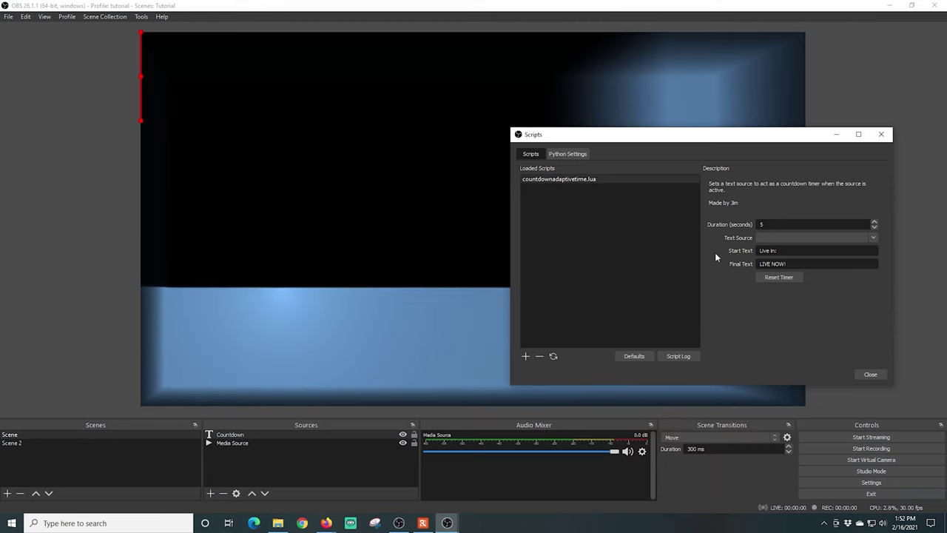
pyautogui.click(767, 239)
pyautogui.write('c')
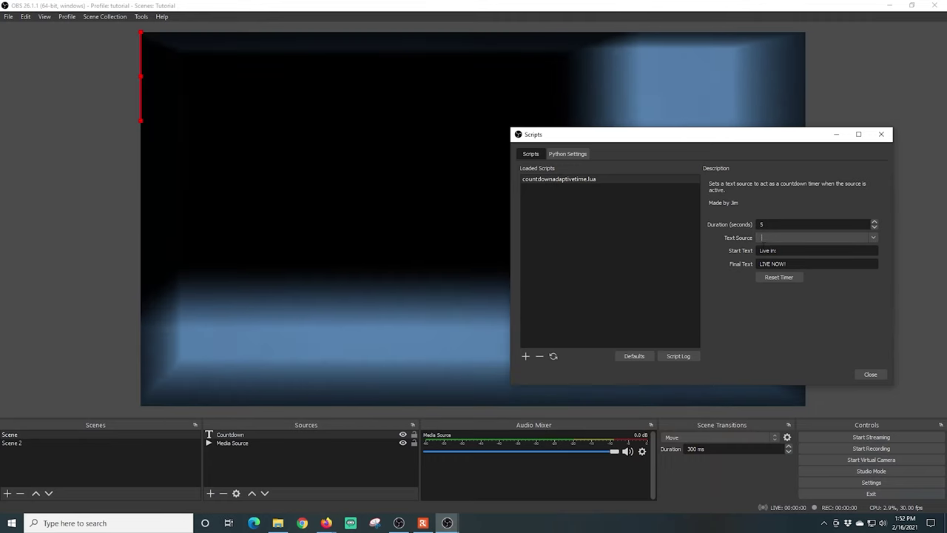
pyautogui.write('o')
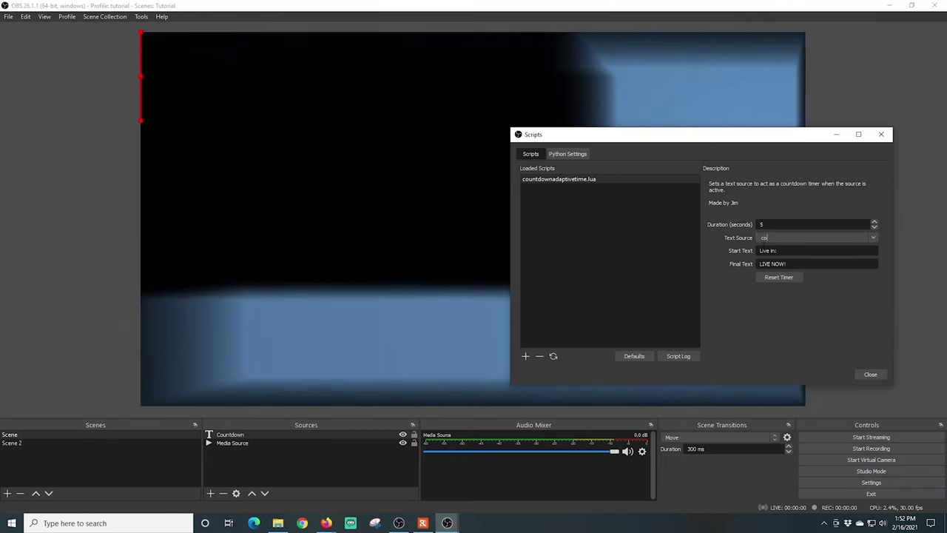
pyautogui.press('BackSpace')
pyautogui.press('BackSpace')
pyautogui.write('C')
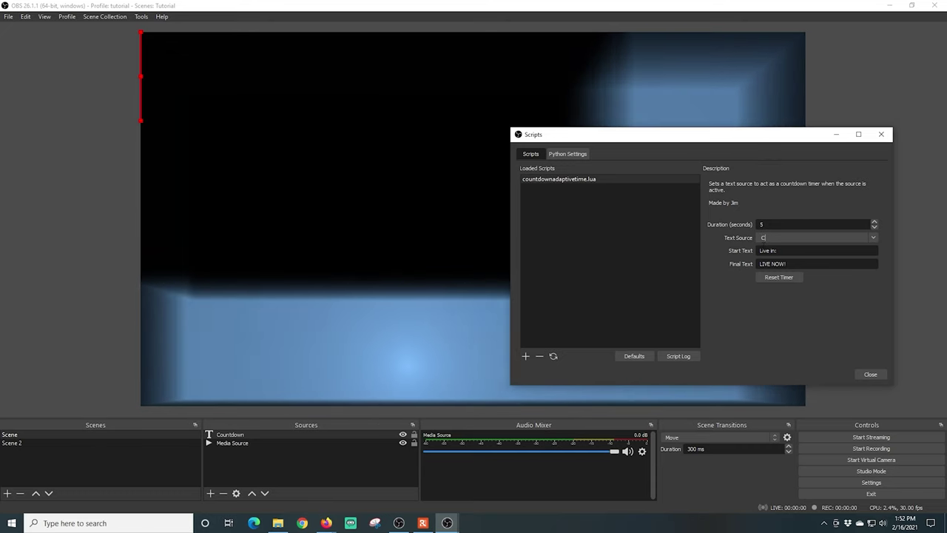
pyautogui.write('ount')
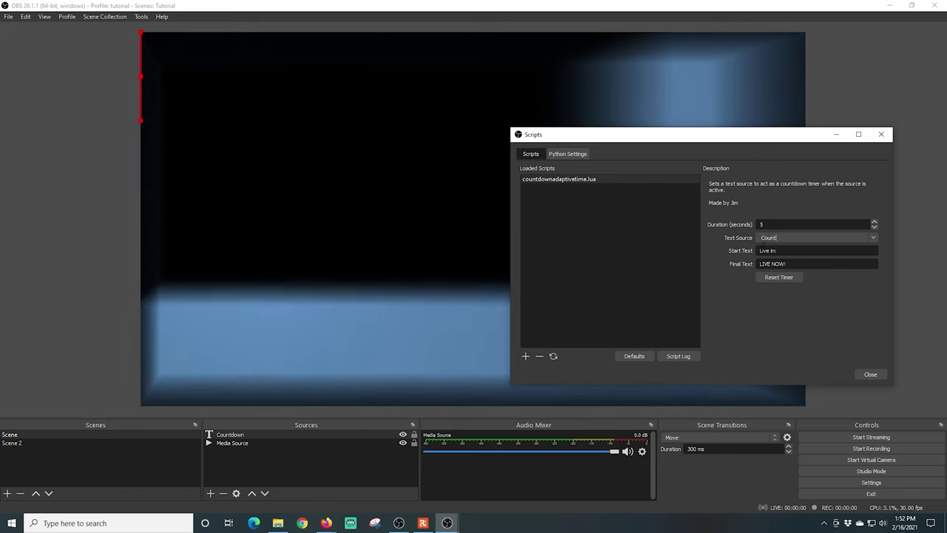
pyautogui.write('down')
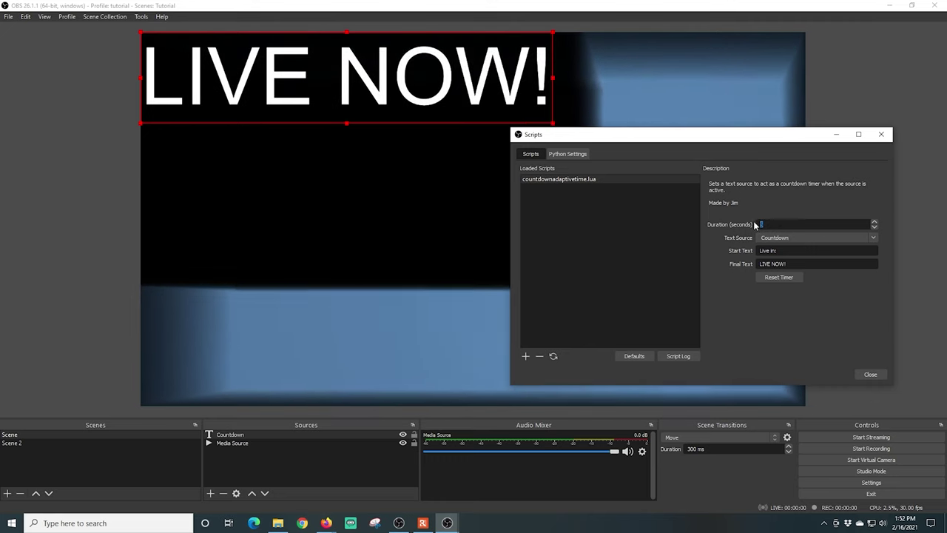
pyautogui.moveTo(770, 223); pyautogui.dragTo(754, 224)
# Step: Change the script Duration from 5 to 100 seconds and close the Scripts window
pyautogui.write('100')
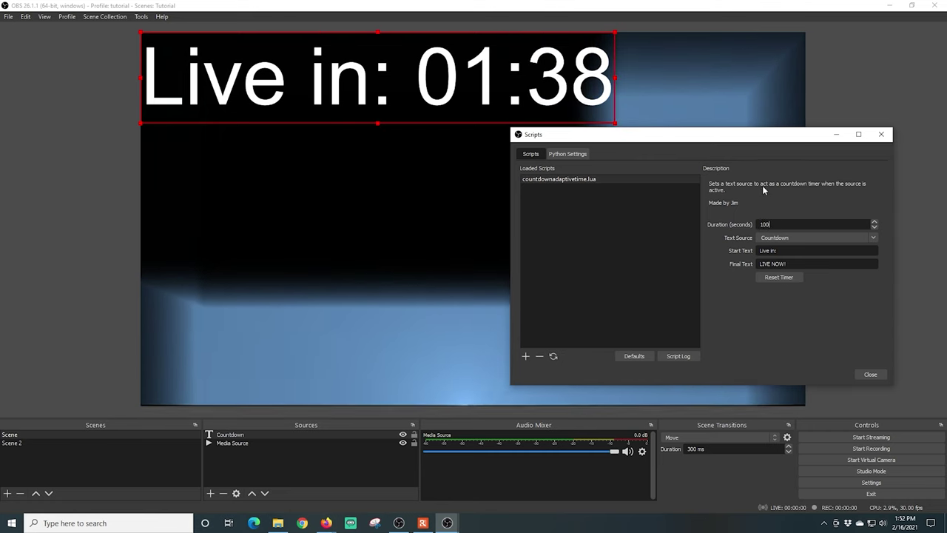
pyautogui.moveTo(711, 140); pyautogui.dragTo(728, 171)
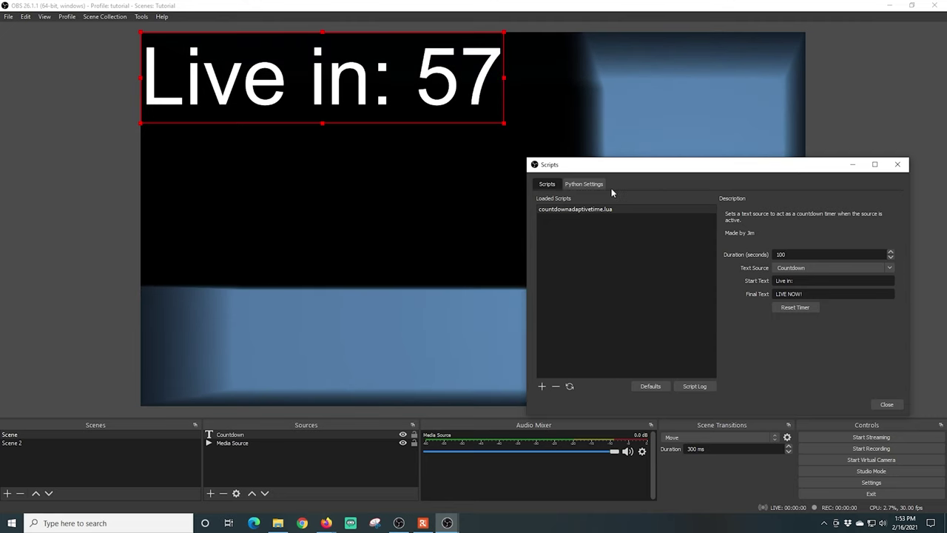
pyautogui.click(887, 405)
# Step: Move the Countdown text toward the preview's middle and set its font to Aldo the Apache
pyautogui.moveTo(342, 112); pyautogui.dragTo(374, 202)
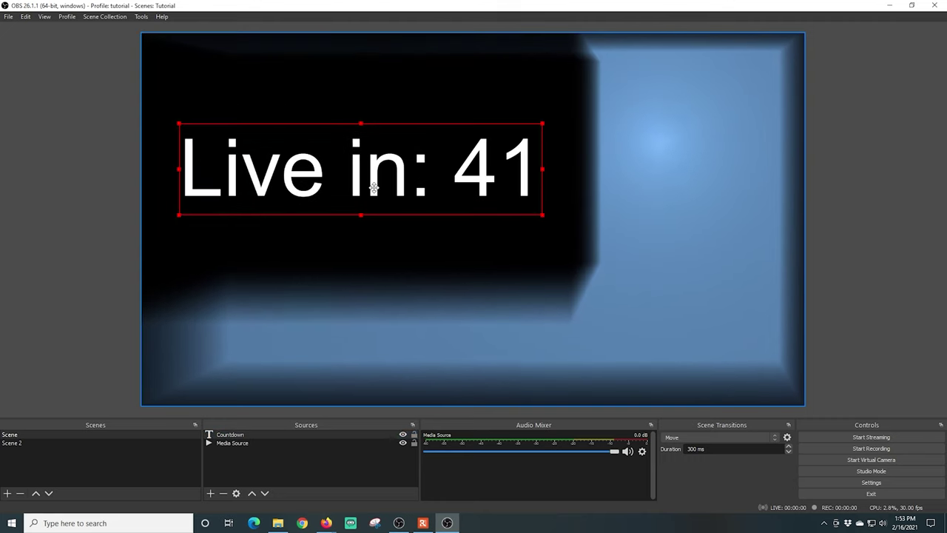
pyautogui.rightClick(250, 434)
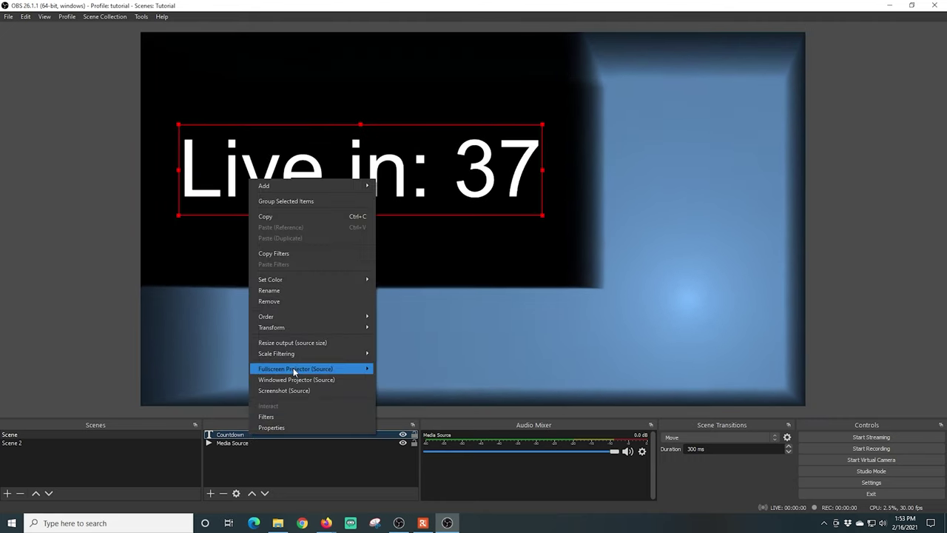
pyautogui.click(279, 426)
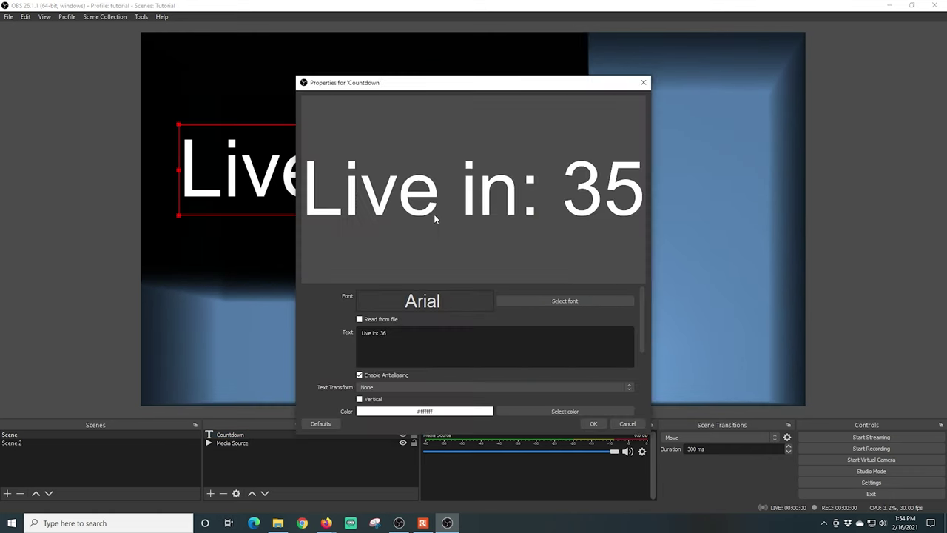
pyautogui.moveTo(415, 91); pyautogui.dragTo(709, 39)
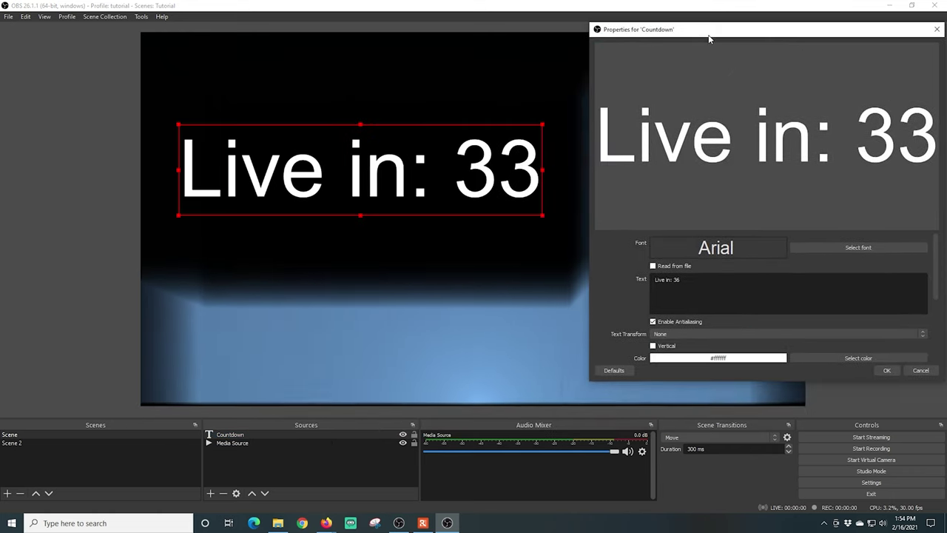
pyautogui.click(838, 249)
pyautogui.click(673, 146)
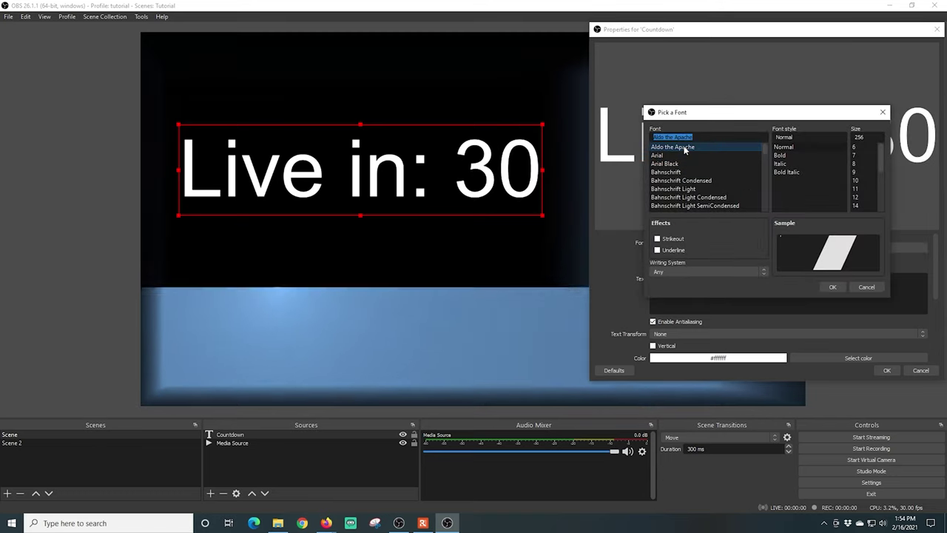
pyautogui.click(830, 286)
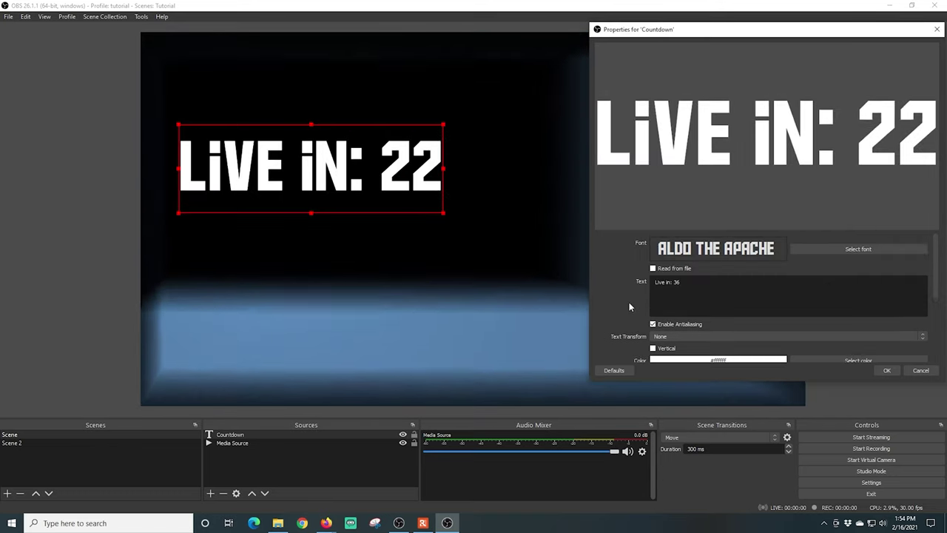
# Step: Enable a light yellow #fcff4c text gradient and apply the Countdown properties
pyautogui.scroll(-2, 629, 302)
pyautogui.click(653, 297)
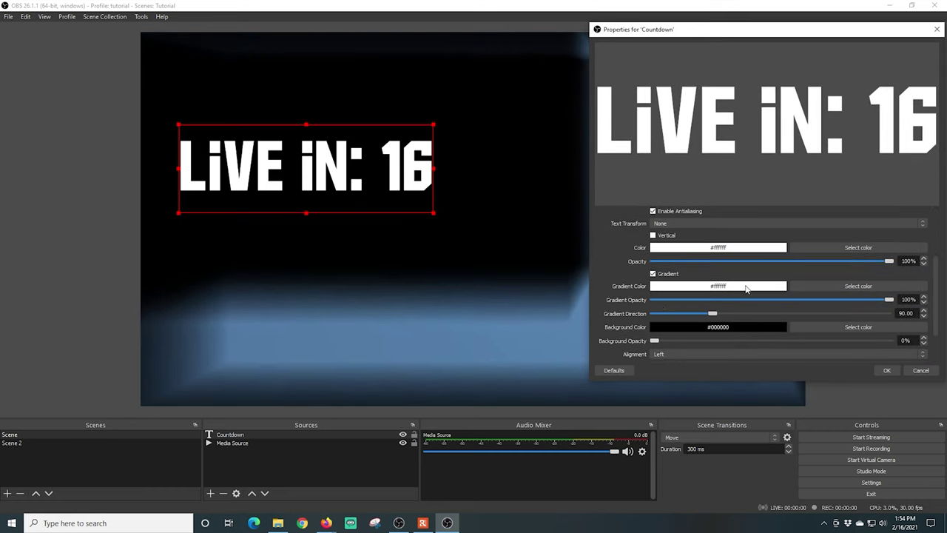
pyautogui.click(816, 287)
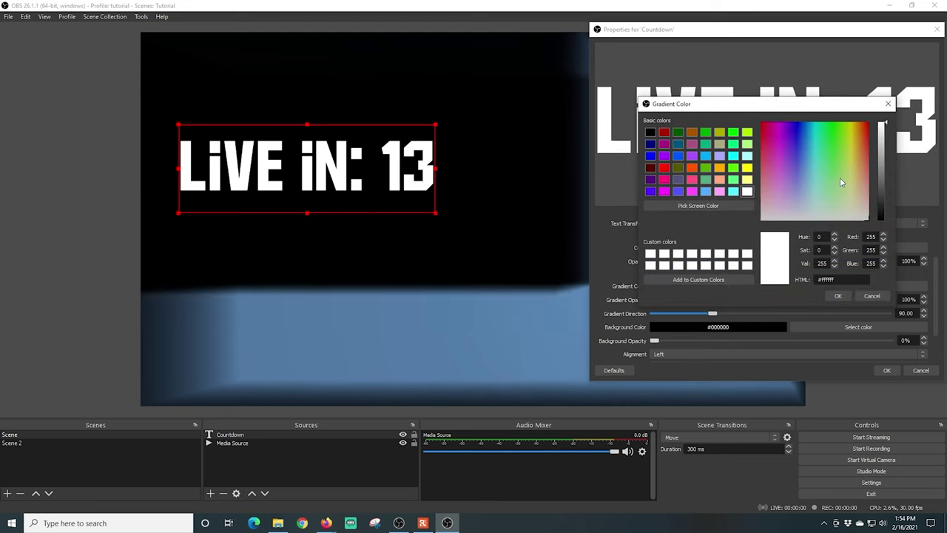
pyautogui.moveTo(839, 181); pyautogui.dragTo(850, 152)
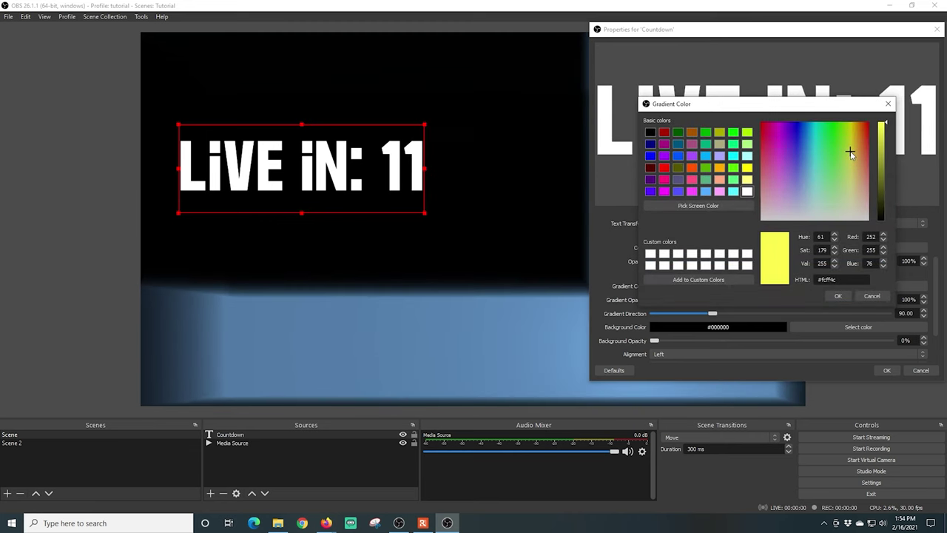
pyautogui.click(839, 296)
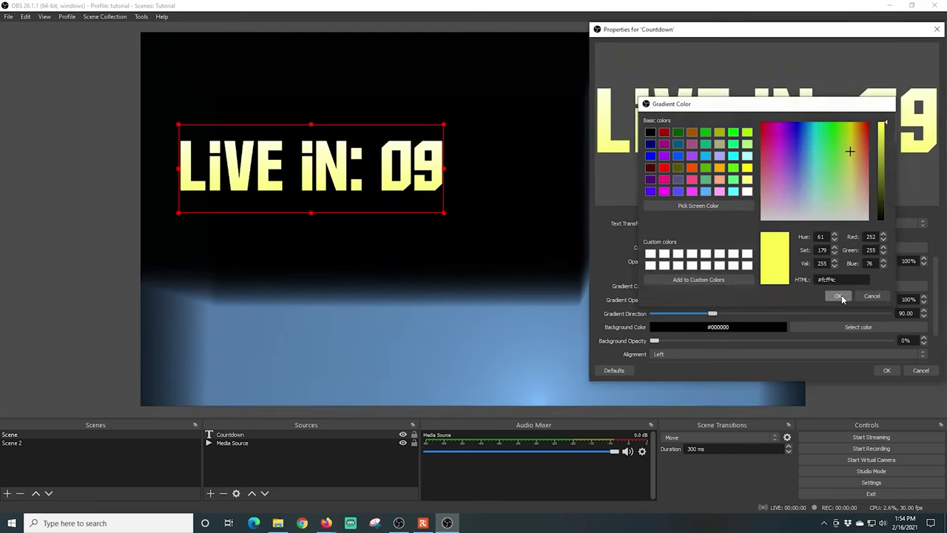
pyautogui.click(881, 370)
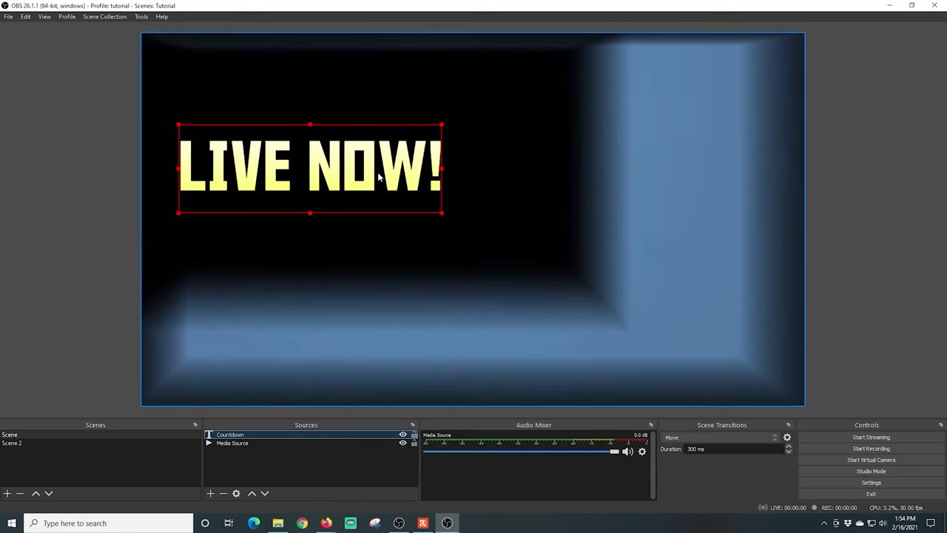
# Step: Change the script Duration from 100 to 90 seconds and shift the Countdown text up-left
pyautogui.moveTo(368, 173); pyautogui.dragTo(412, 160)
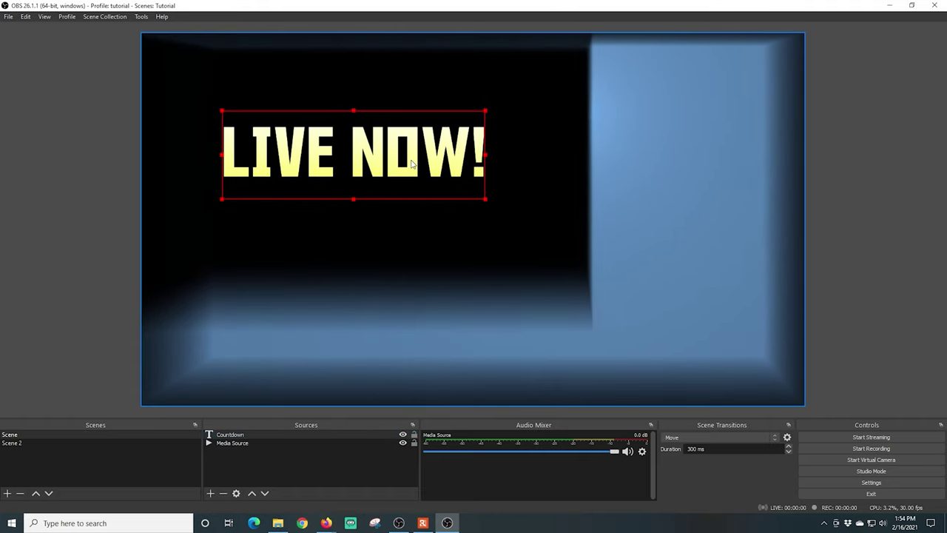
pyautogui.click(141, 16)
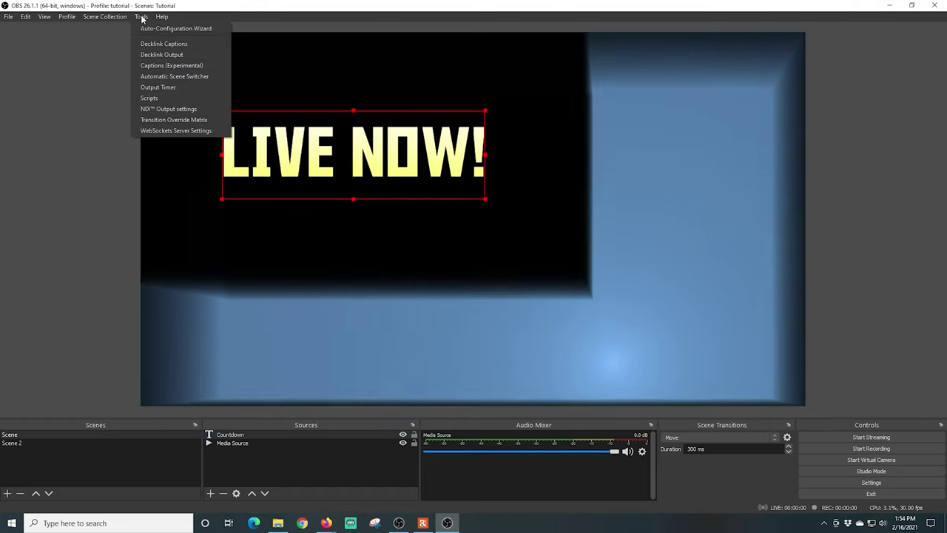
pyautogui.click(170, 97)
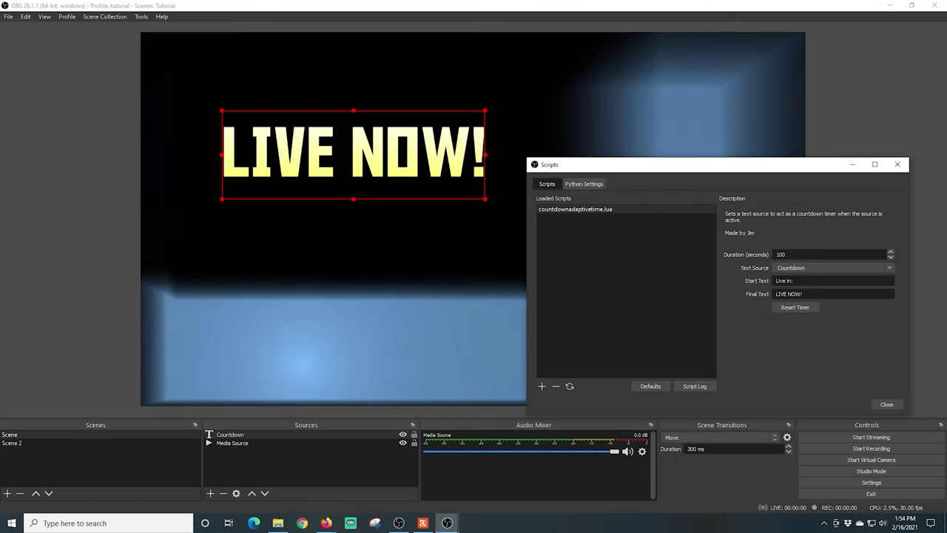
pyautogui.moveTo(785, 254); pyautogui.dragTo(735, 258)
pyautogui.write('90')
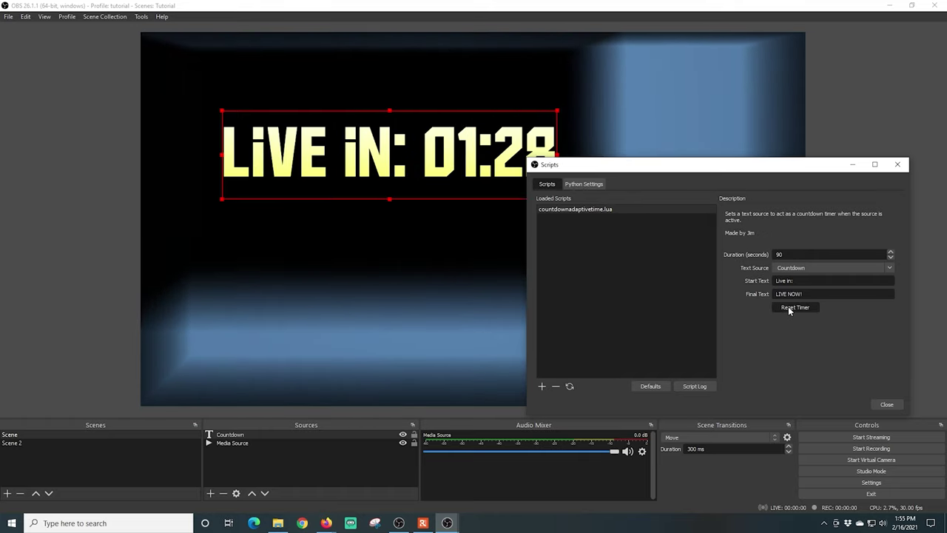
pyautogui.moveTo(643, 165); pyautogui.dragTo(576, 231)
pyautogui.moveTo(383, 154); pyautogui.dragTo(347, 144)
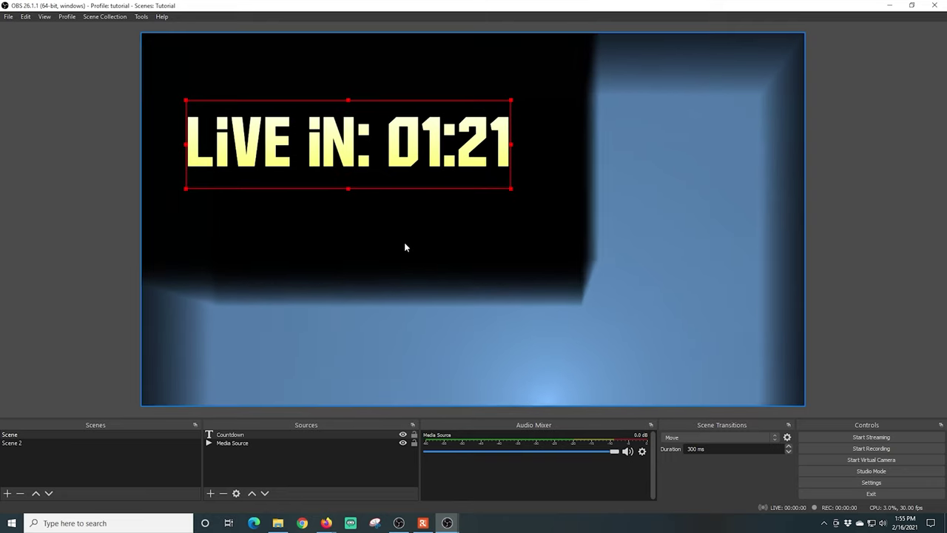
# Step: Replace the Start Text 'Live in:' with 'Be Right Back:' and nudge the text higher
pyautogui.moveTo(448, 524)
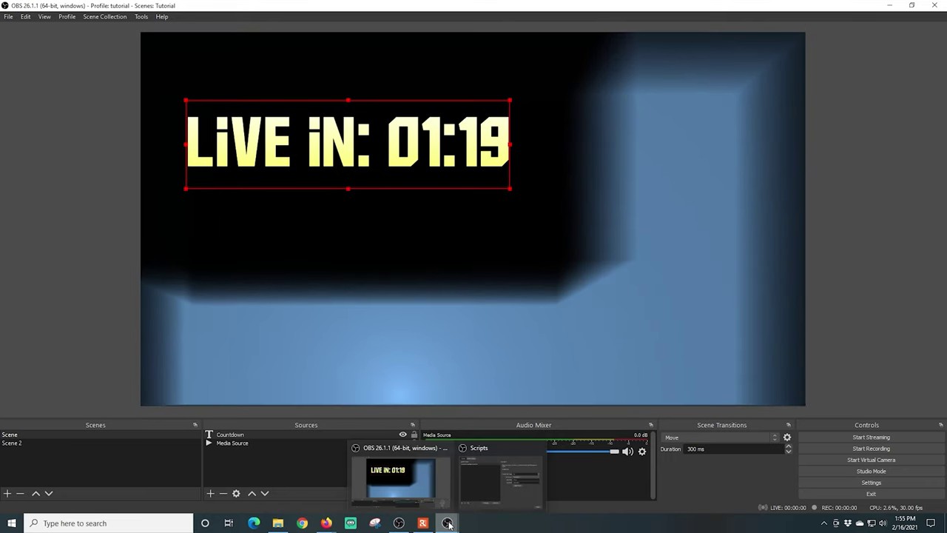
pyautogui.click(470, 492)
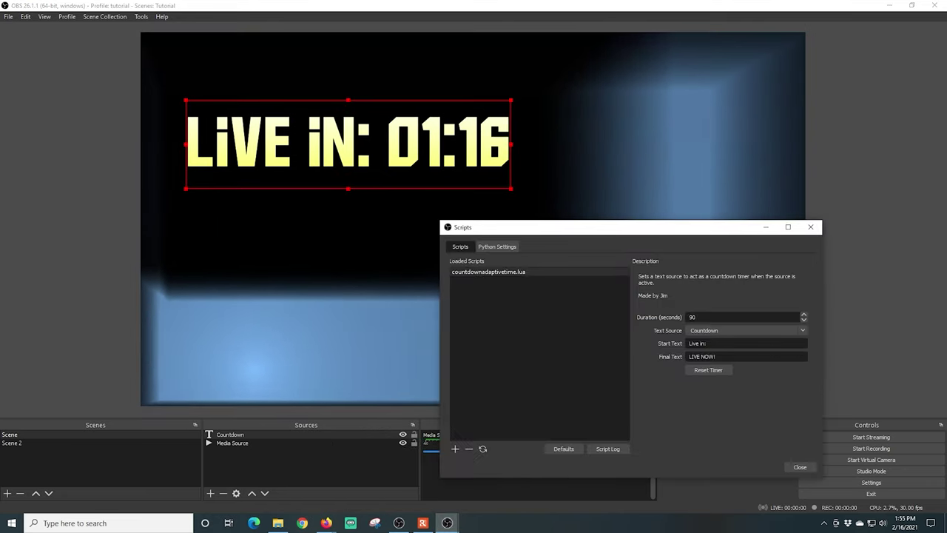
pyautogui.click(707, 344)
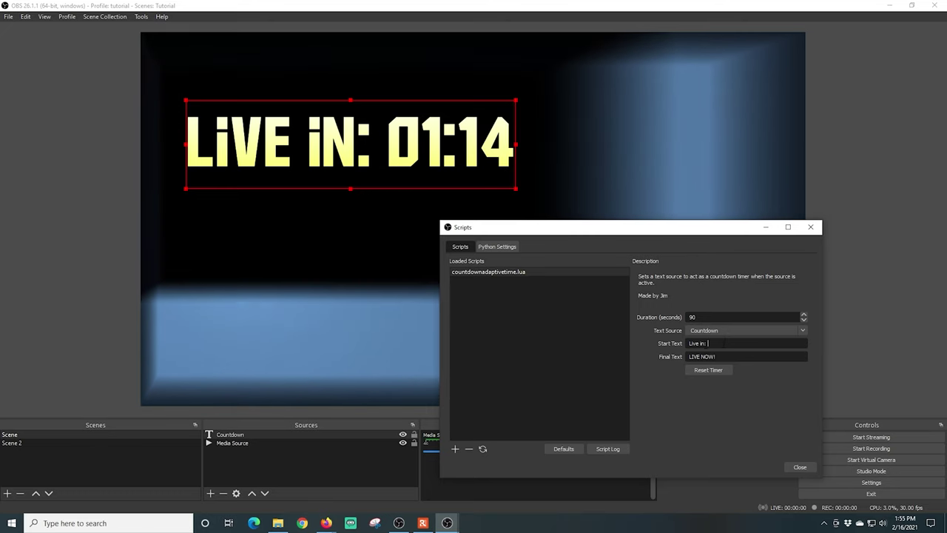
pyautogui.moveTo(707, 343); pyautogui.dragTo(688, 343)
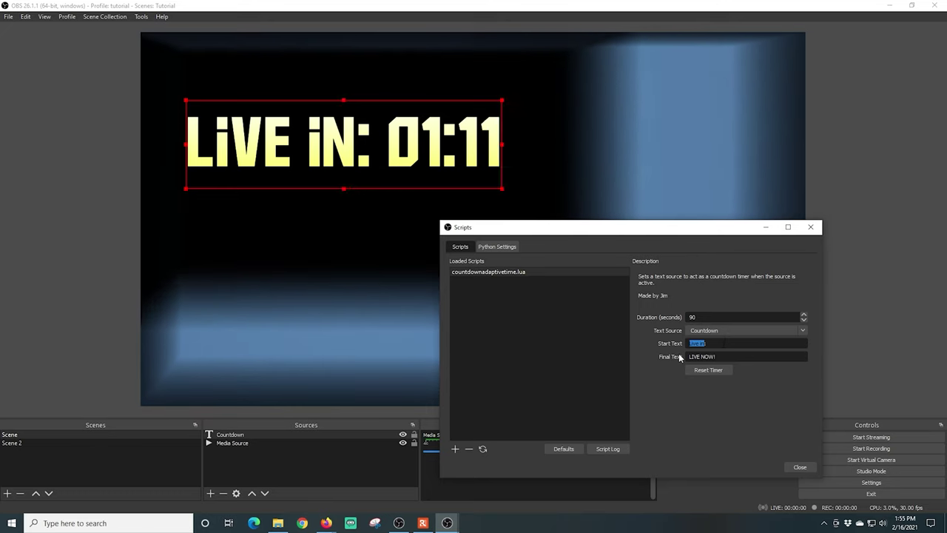
pyautogui.write('Be Right')
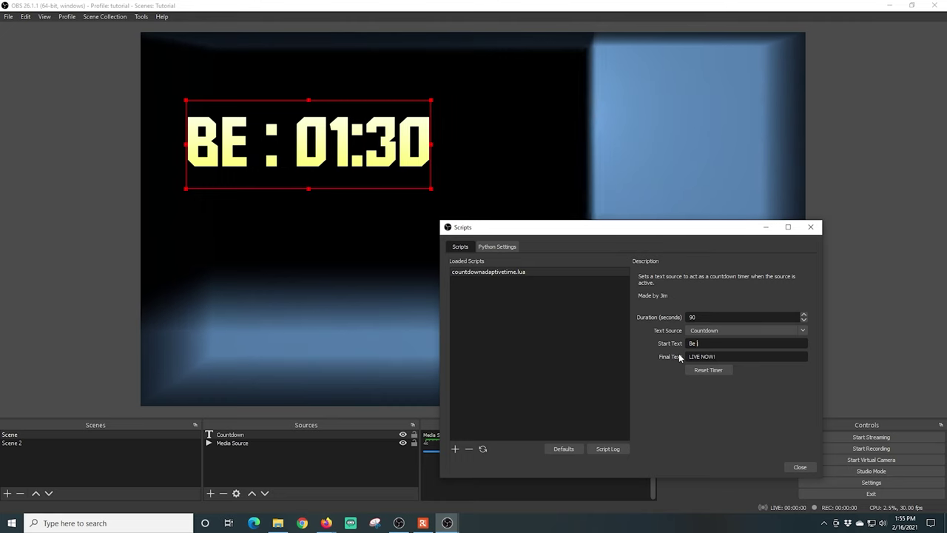
pyautogui.write(' Back')
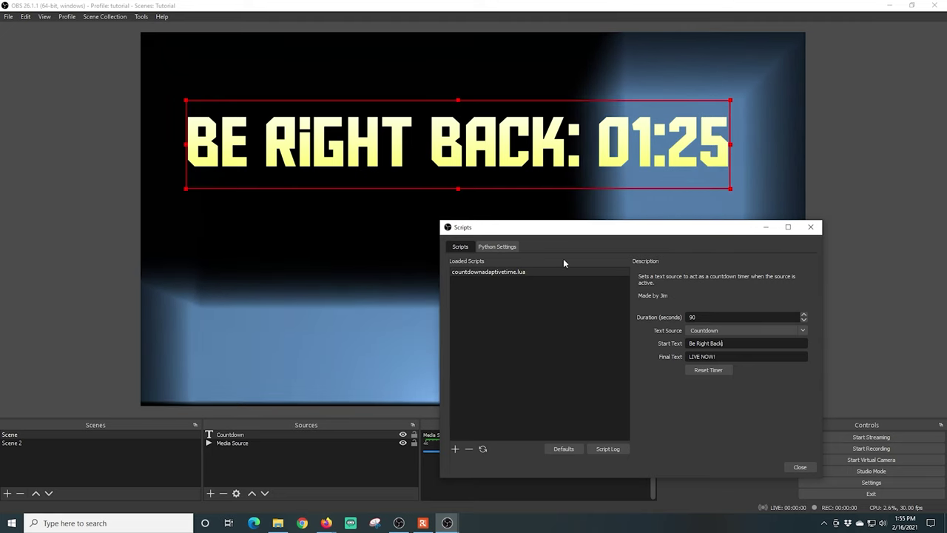
pyautogui.moveTo(455, 162)
pyautogui.mouseDown()
pyautogui.moveTo(455, 129)
pyautogui.moveTo(469, 145)
pyautogui.moveTo(469, 169)
pyautogui.mouseUp()
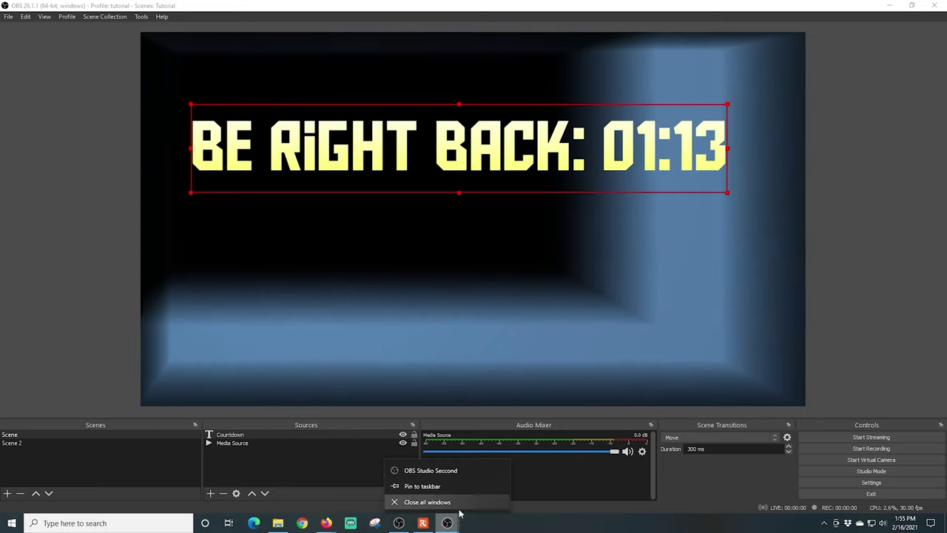
# Step: Set Final Text to 'I'm Late!' and Duration to 10 seconds, then move the text up-right
pyautogui.press('Escape')
pyautogui.moveTo(464, 507)
pyautogui.click(474, 494)
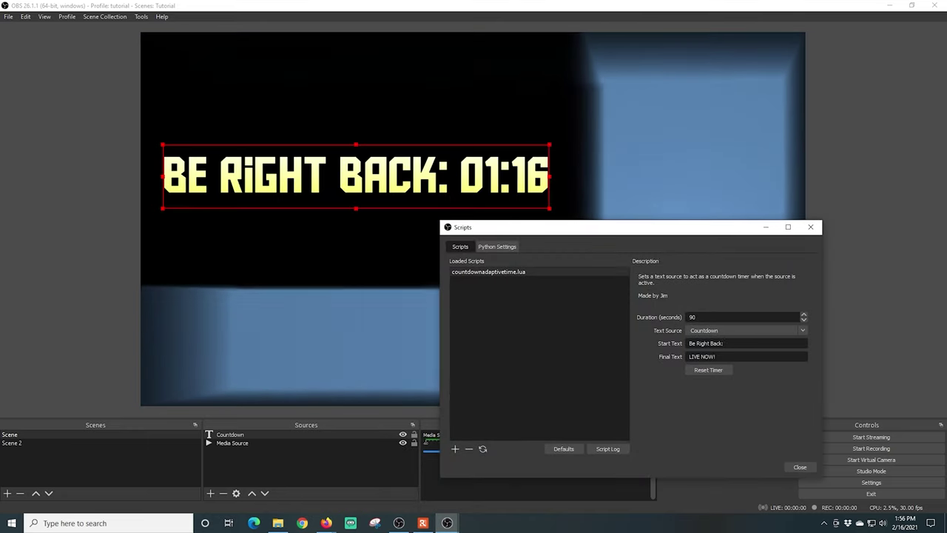
pyautogui.press('Tab')
pyautogui.write('I')
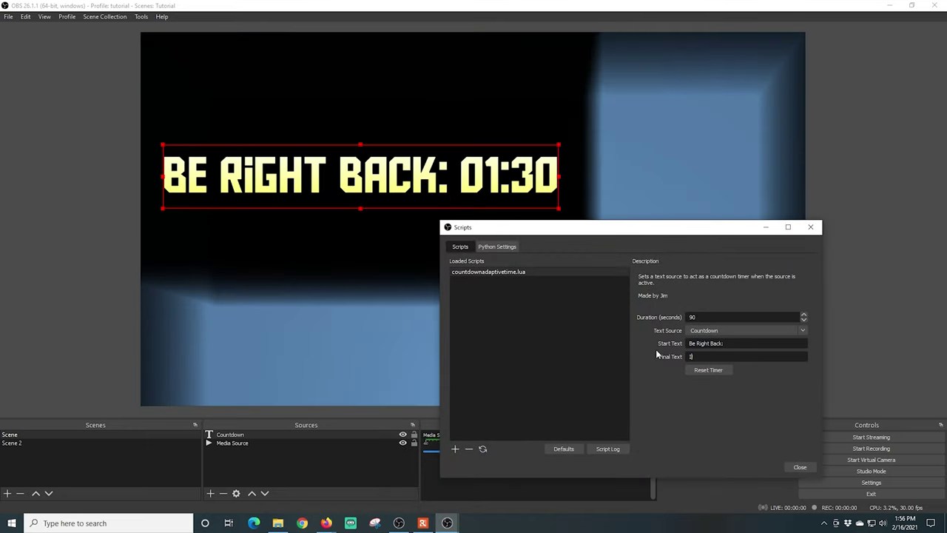
pyautogui.write("'m Late!")
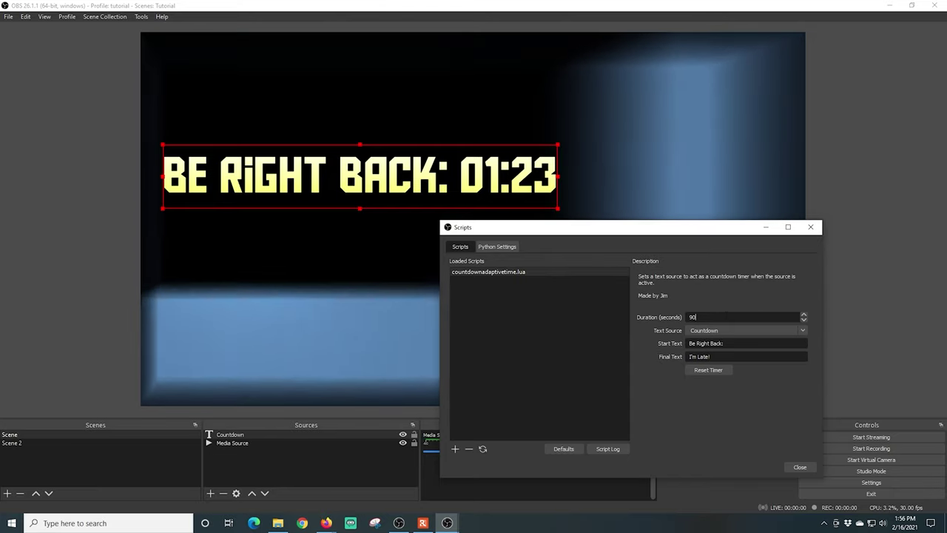
pyautogui.doubleClick(725, 316)
pyautogui.write('10')
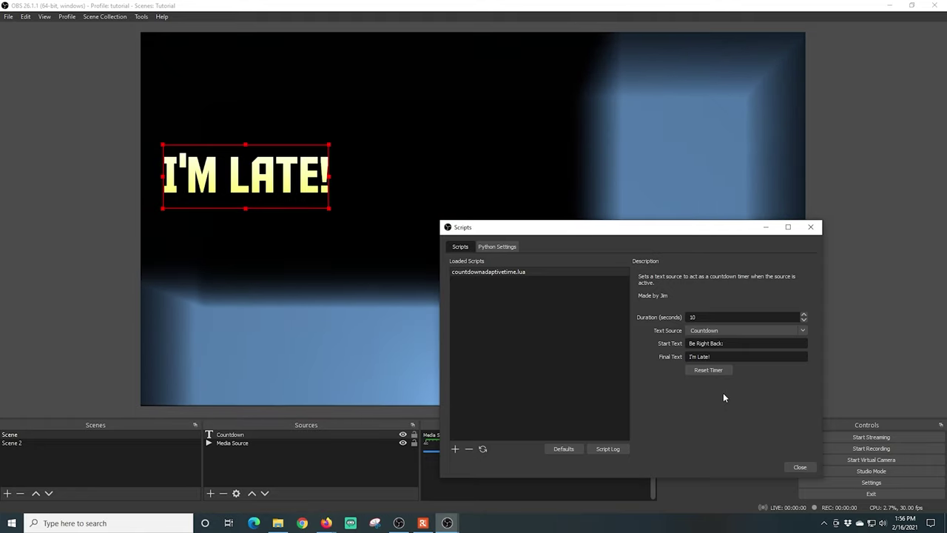
pyautogui.moveTo(283, 173); pyautogui.dragTo(390, 161)
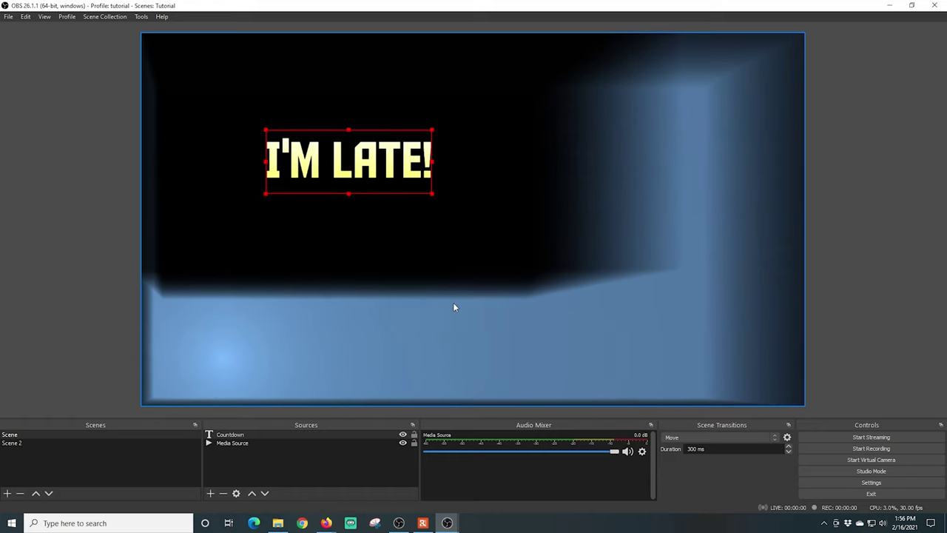
# Step: Bring the Scripts window forward and cancel adding another script file
pyautogui.moveTo(448, 524)
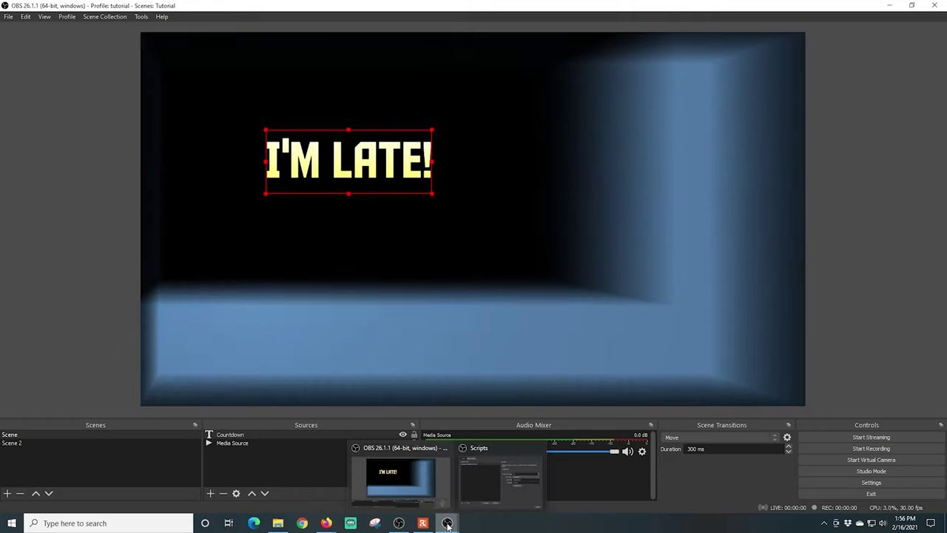
pyautogui.click(475, 488)
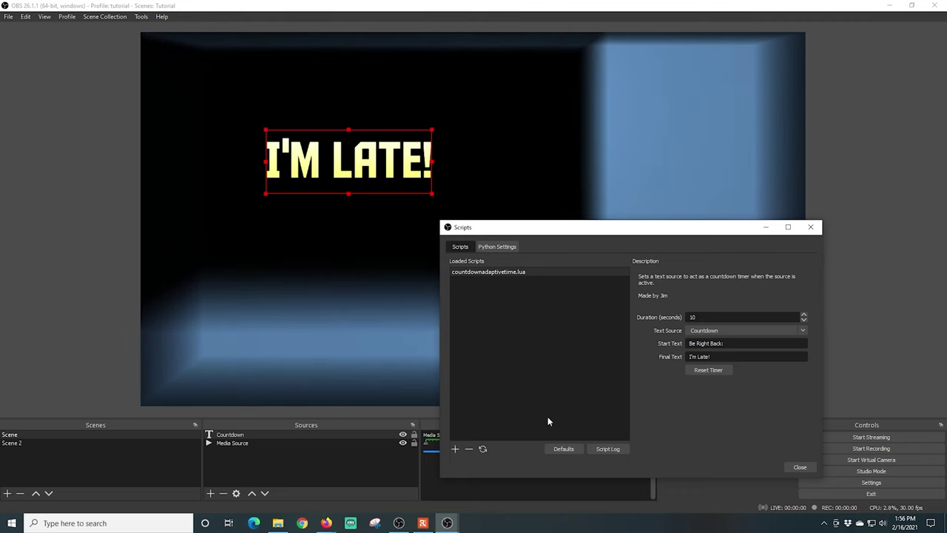
pyautogui.click(455, 448)
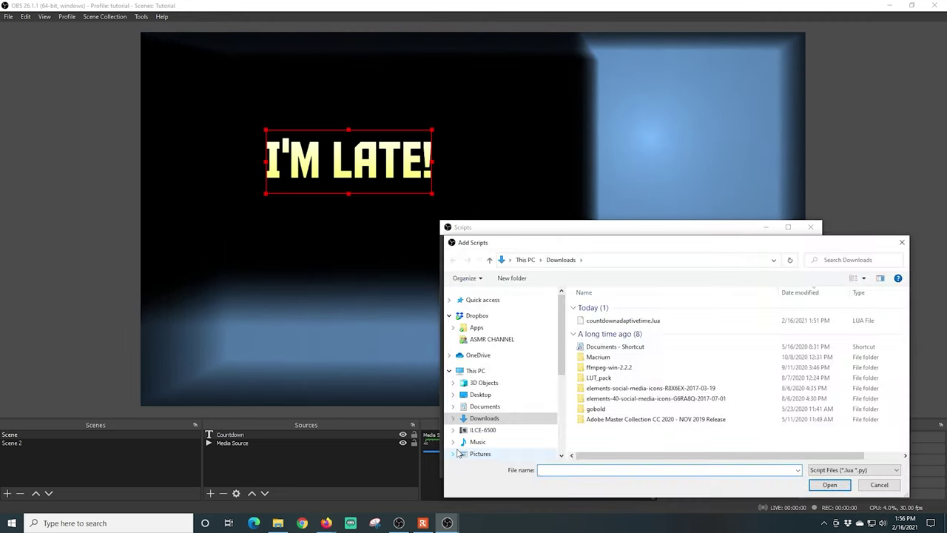
pyautogui.click(879, 482)
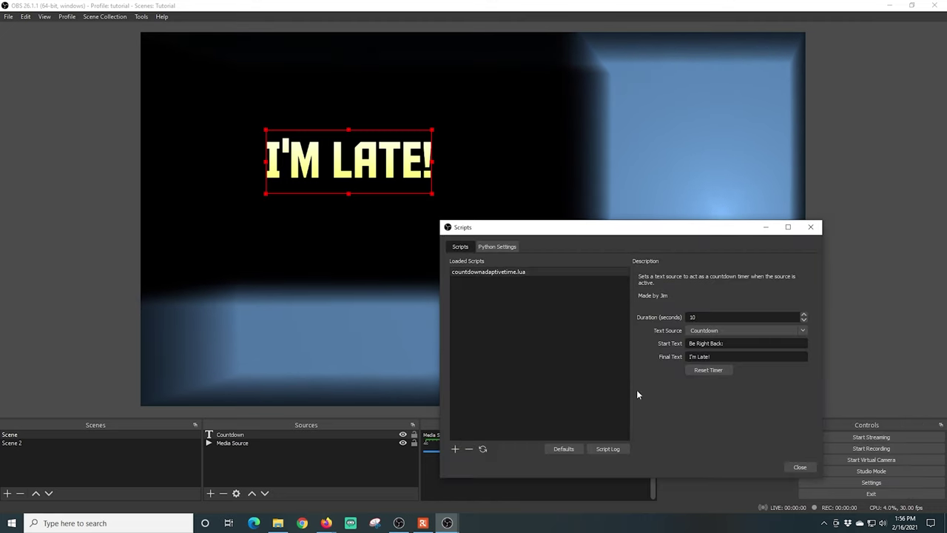